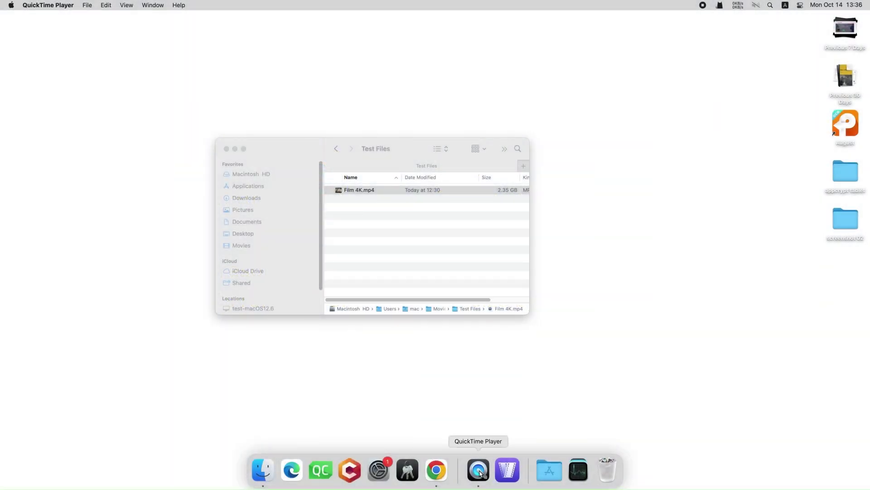
- Check the dimensions and file size of Film 4K.mp4 in its file information, and close the information window
click(382, 191)
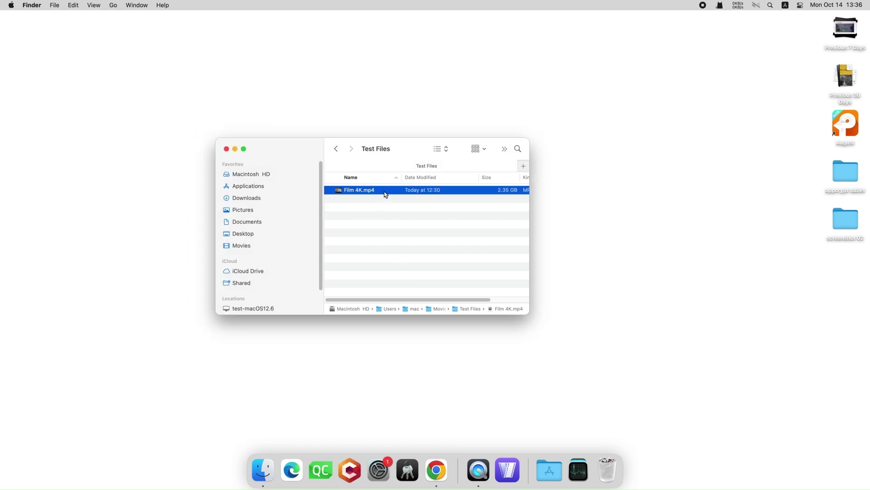
right_click(386, 194)
click(403, 235)
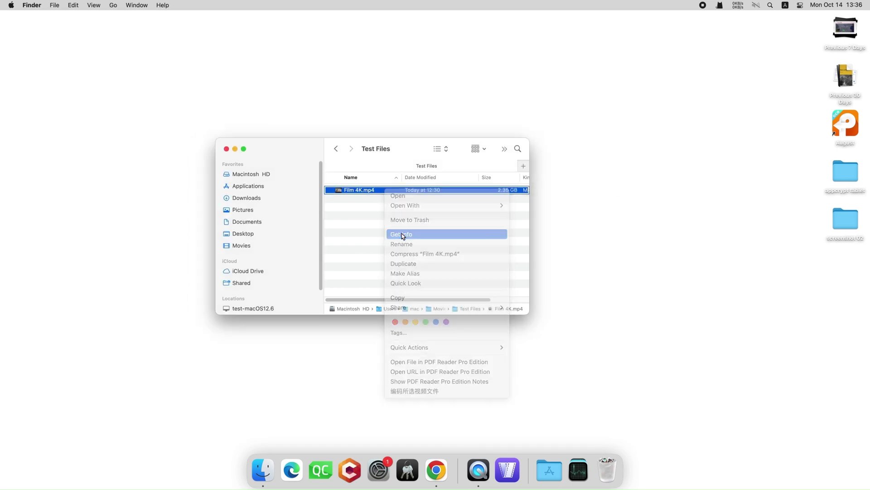
drag(230, 180, 276, 181)
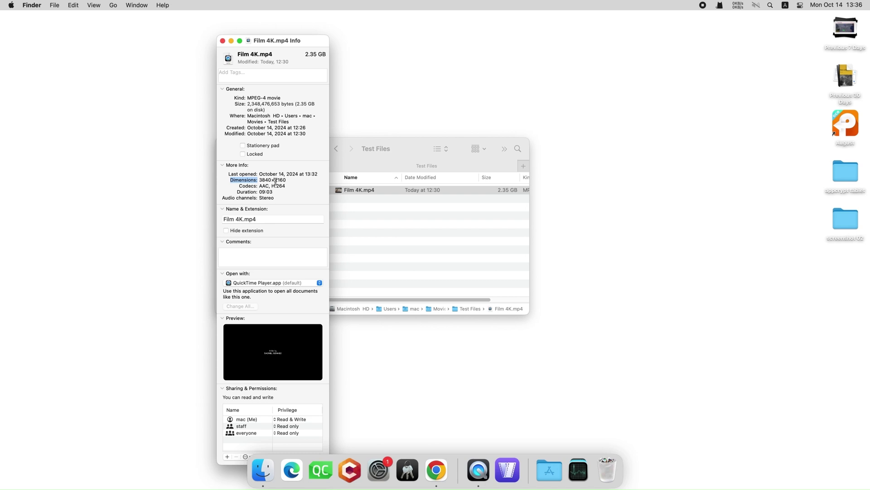
triple_click(276, 180)
drag(298, 100, 304, 107)
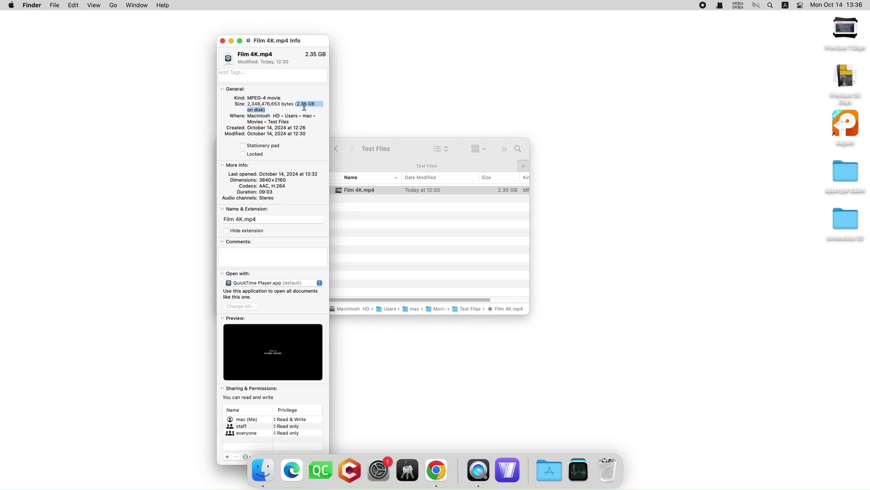
click(223, 41)
- Open Film 4K.mp4 from the Test Files folder in QuickTime Player and start exporting it as 1080p
right_click(358, 192)
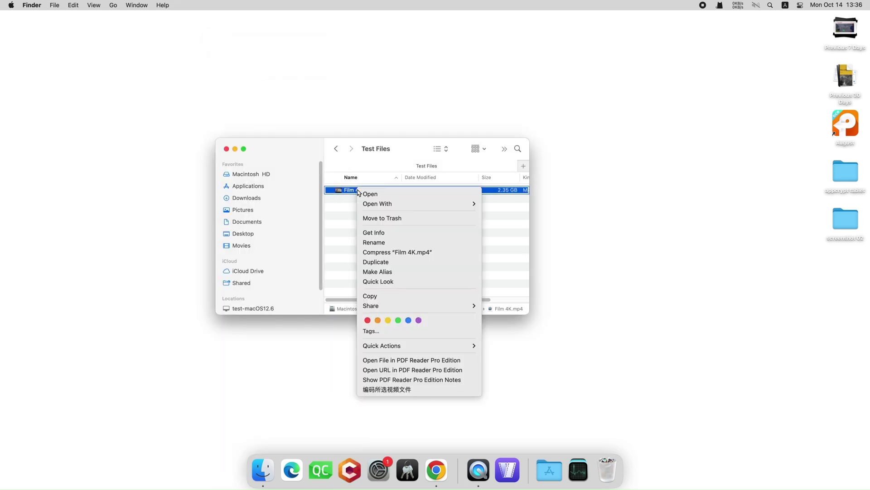
click(360, 194)
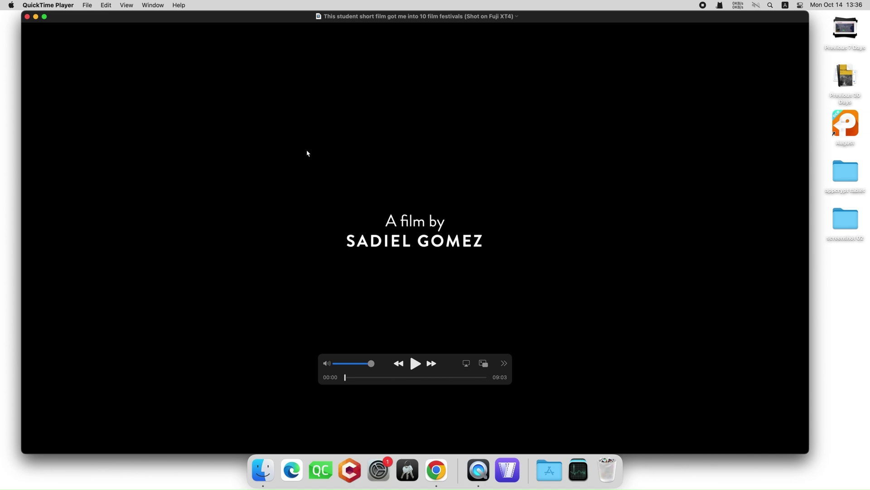
click(88, 5)
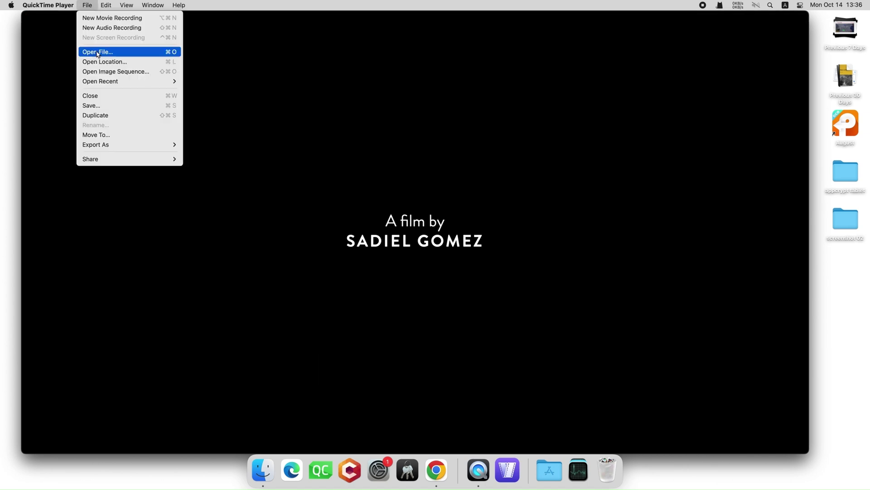
mouse_move(112, 149)
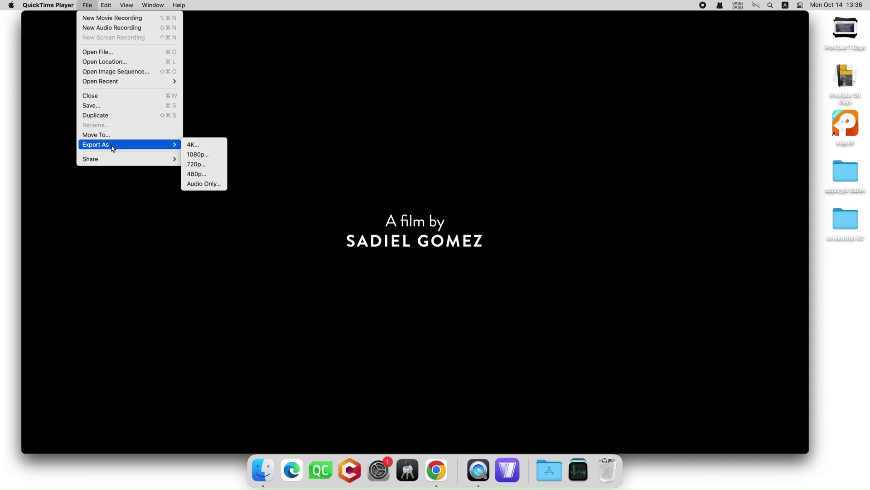
click(204, 154)
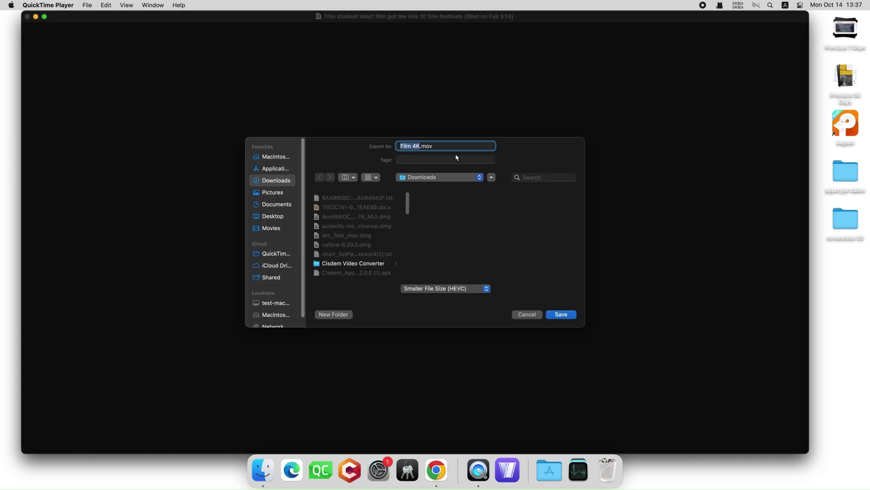
- Name the exported file Film 4K-compressed to 1080p.mov
click(419, 145)
text(-compres)
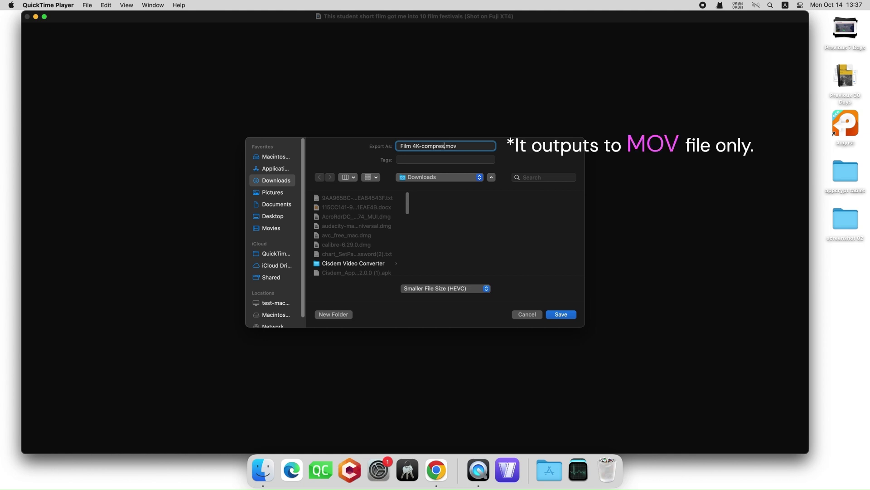
text(sed to 1080p)
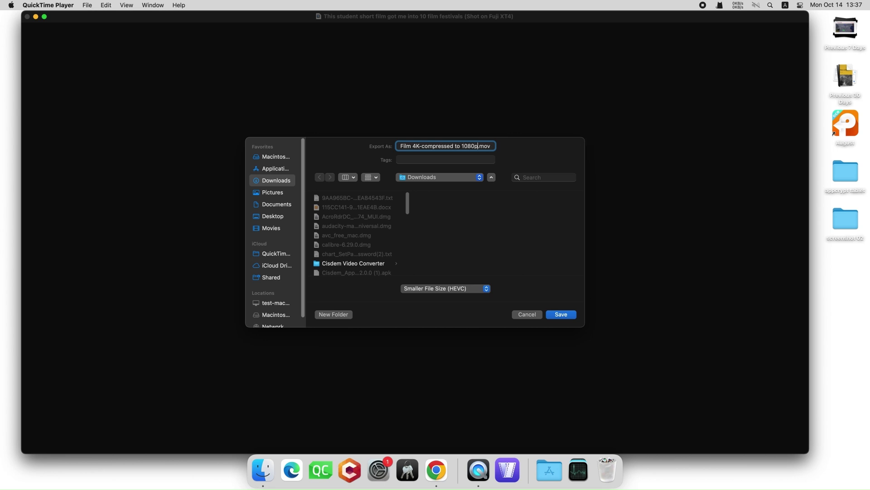
- Set the export encoding to Greater Compatibility (H.264) and save the 1080p movie to the Downloads folder
click(486, 288)
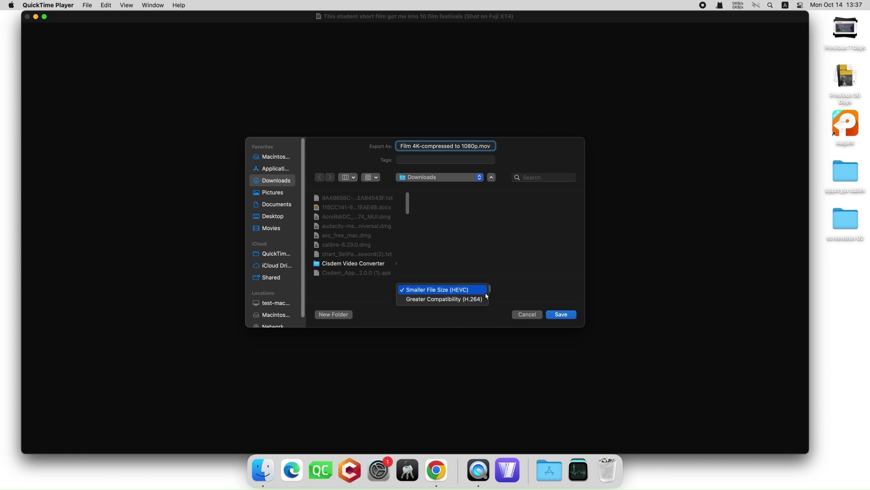
click(486, 299)
click(489, 291)
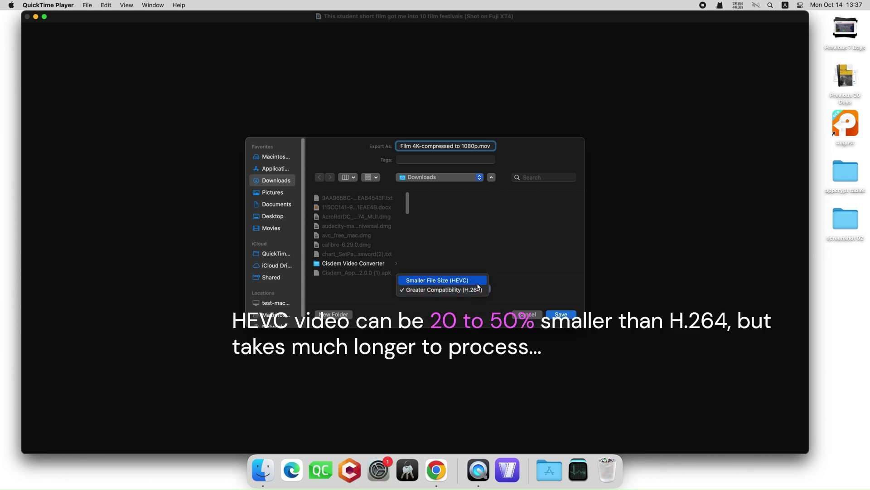
click(479, 286)
click(482, 290)
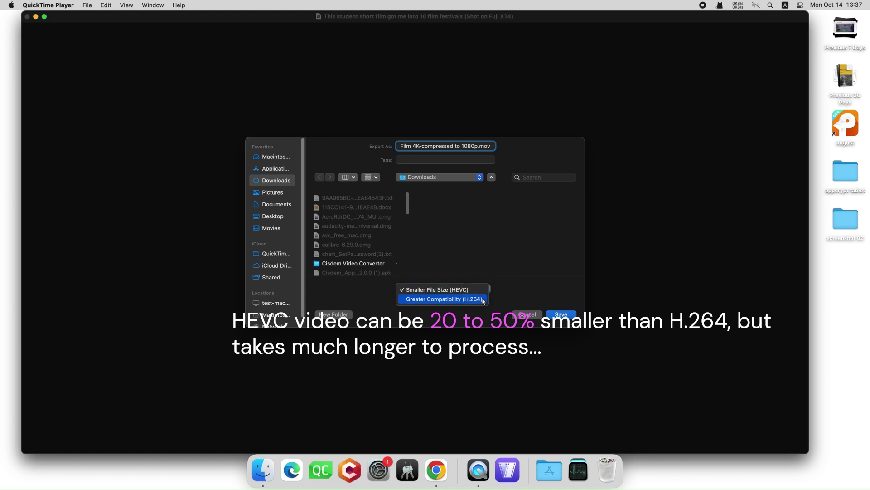
click(484, 299)
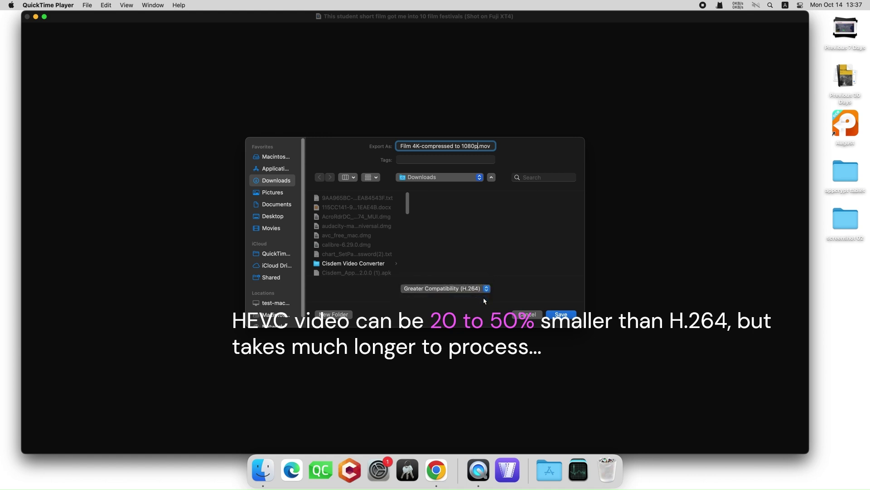
click(561, 314)
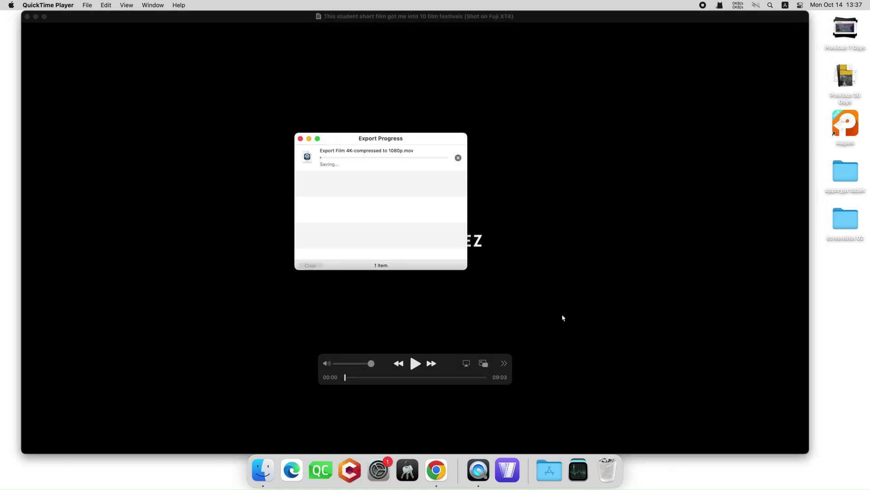
drag(400, 141, 435, 168)
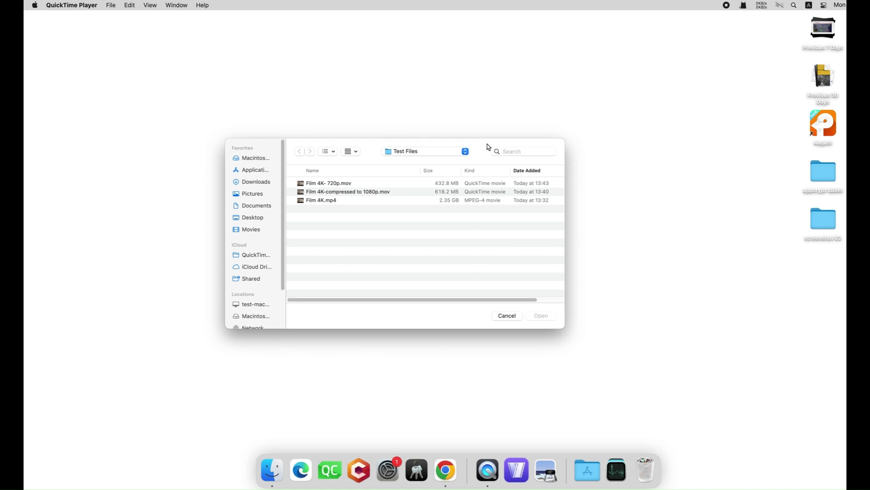
- Compare the file sizes of Film 4K.mp4 and its 1080p and 720p exports in the Test Files folder
drag(488, 147, 518, 148)
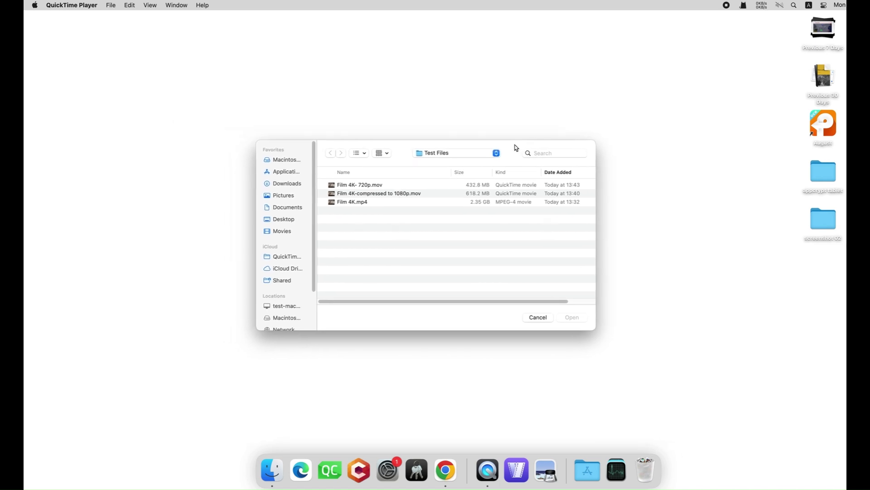
click(409, 203)
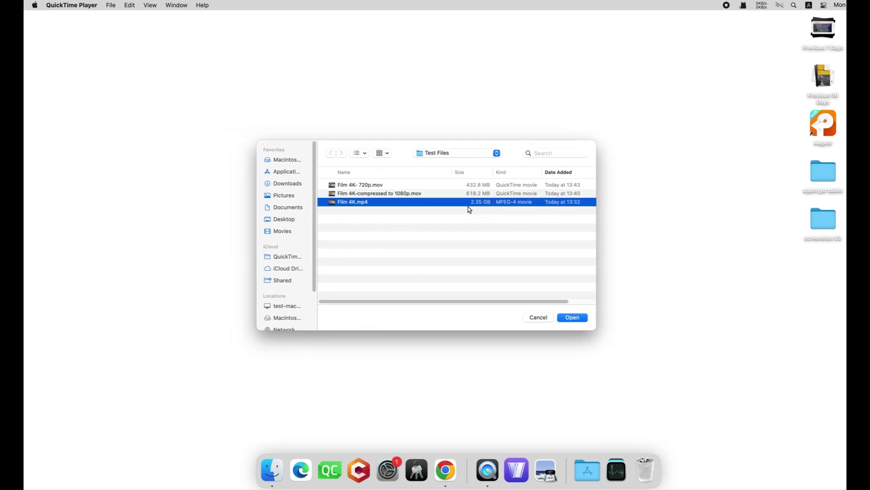
click(481, 195)
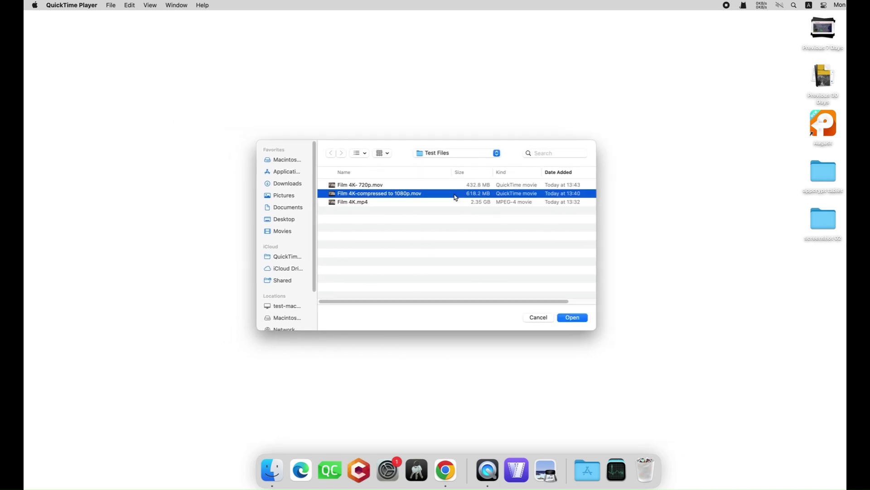
click(463, 184)
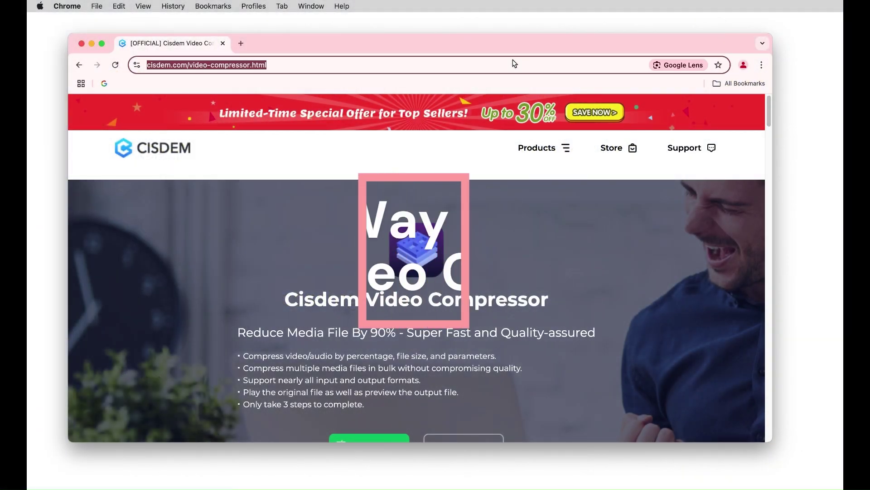
- Check the macOS requirement on the Cisdem Video Compressor web page and download the free Mac version
scroll(416, 301, down, 1)
scroll(415, 302, down, 3)
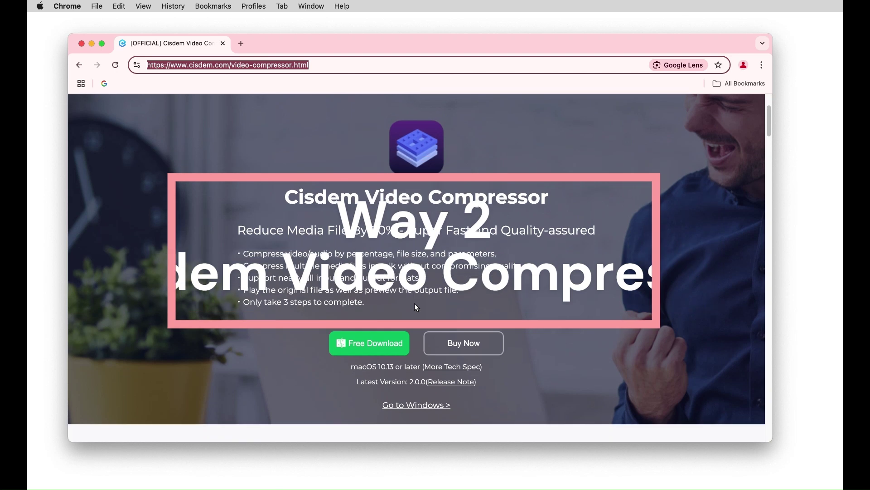
click(354, 374)
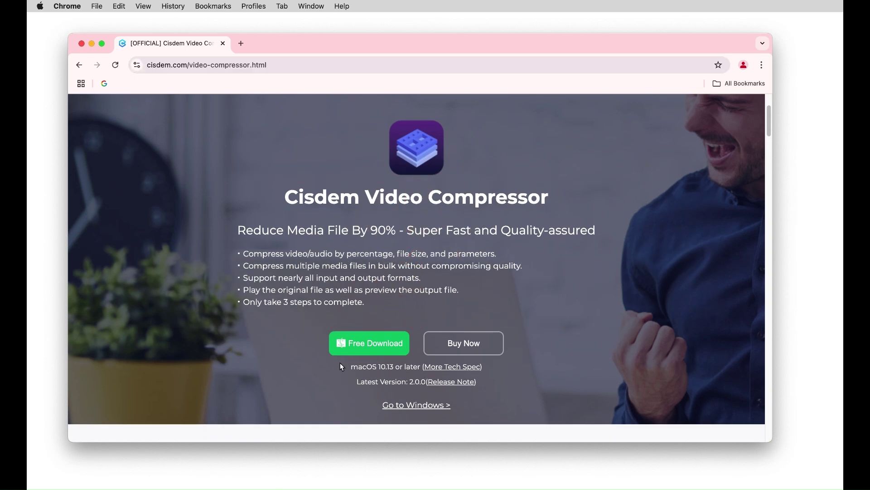
drag(342, 367, 421, 368)
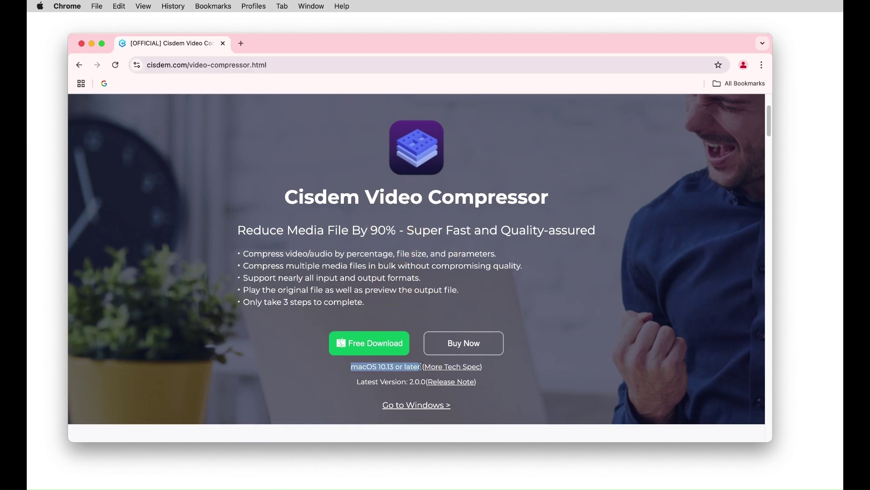
click(381, 345)
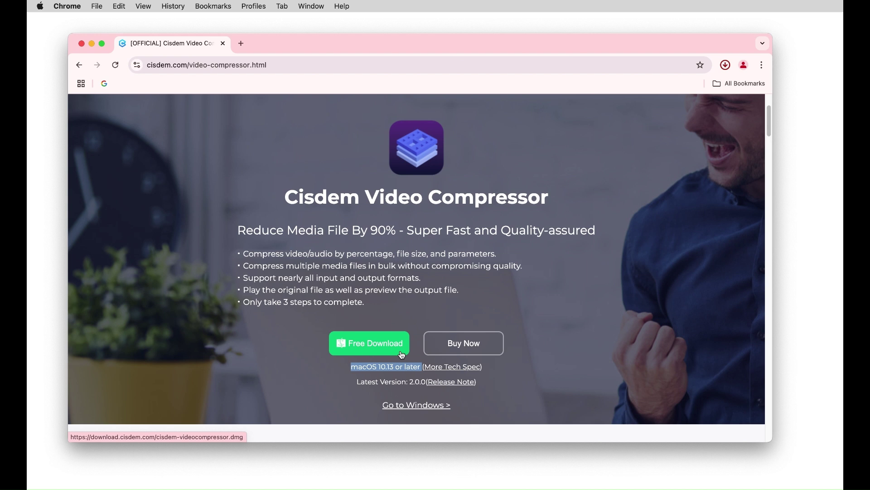
- Open the downloaded cisdem-videocompressor (2).dmg and install Cisdem Video Compressor into the Applications folder
click(726, 64)
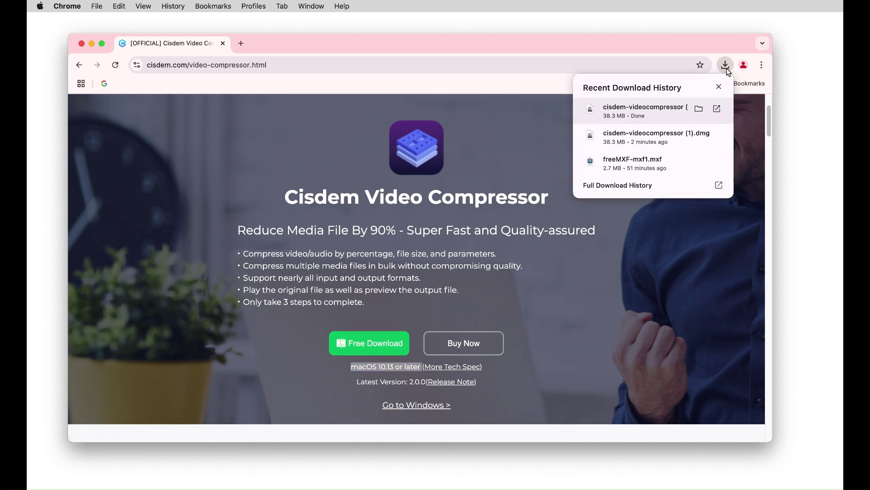
click(701, 109)
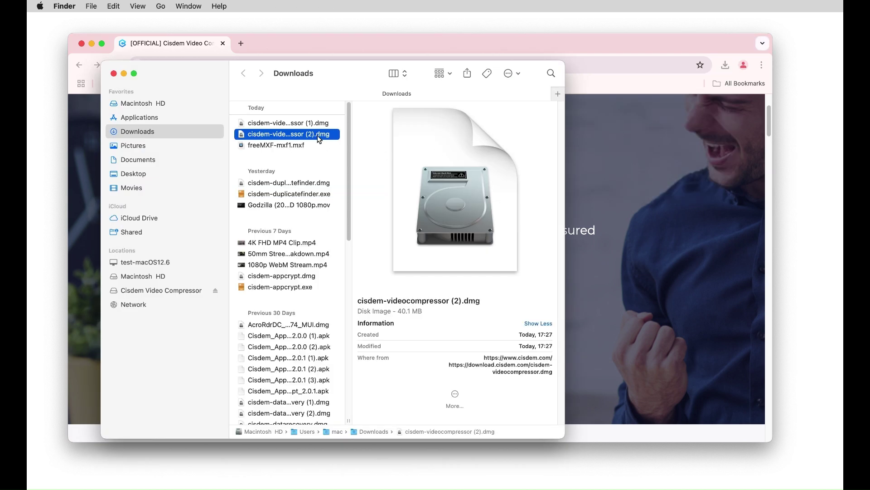
double_click(320, 140)
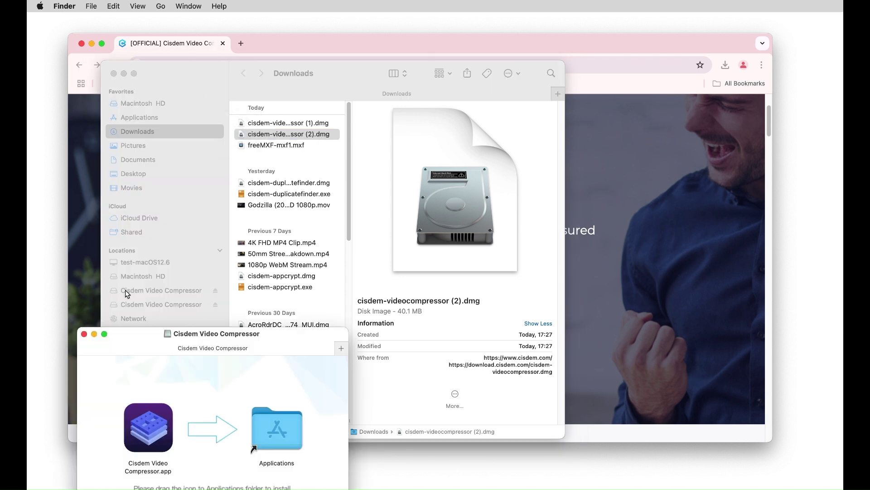
drag(151, 430, 277, 436)
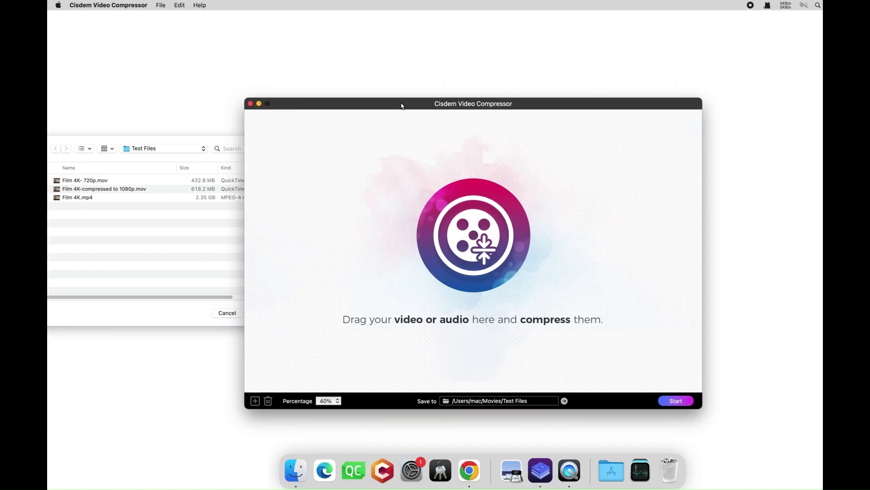
- Add Film 4K.mp4 from Test Files to Cisdem Video Compressor and dismiss the QuickTime Player file chooser
click(80, 201)
drag(79, 201, 394, 223)
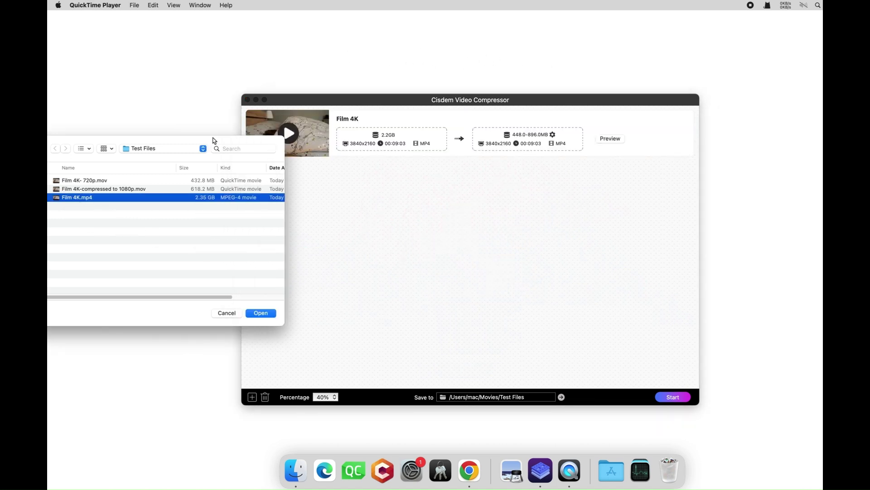
click(228, 313)
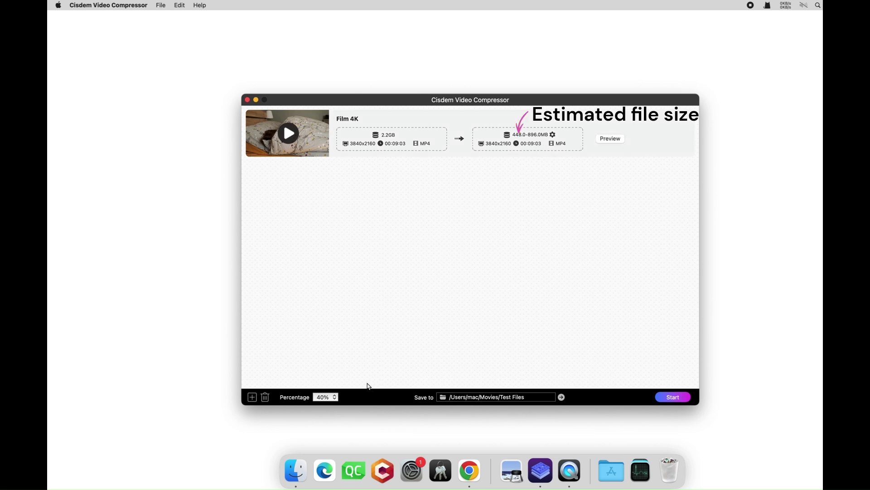
- Try compression percentages of 50% and 30% for Film 4K and return the percentage to 40%
click(334, 398)
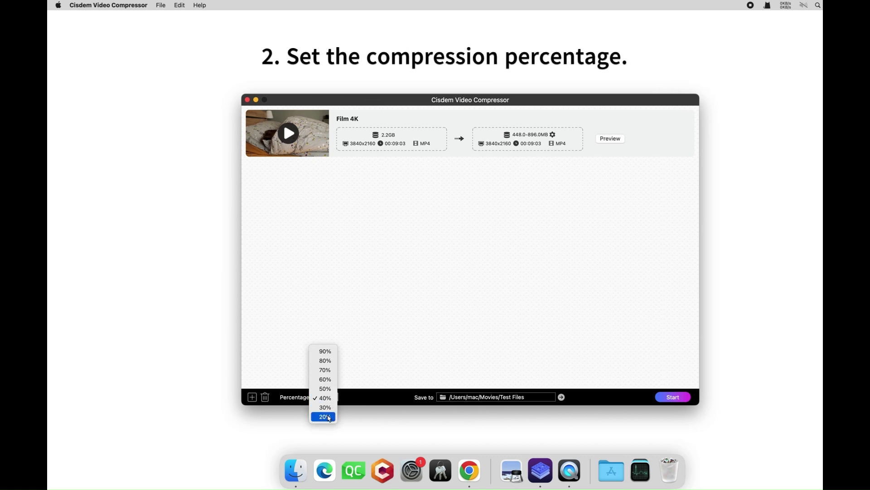
click(329, 389)
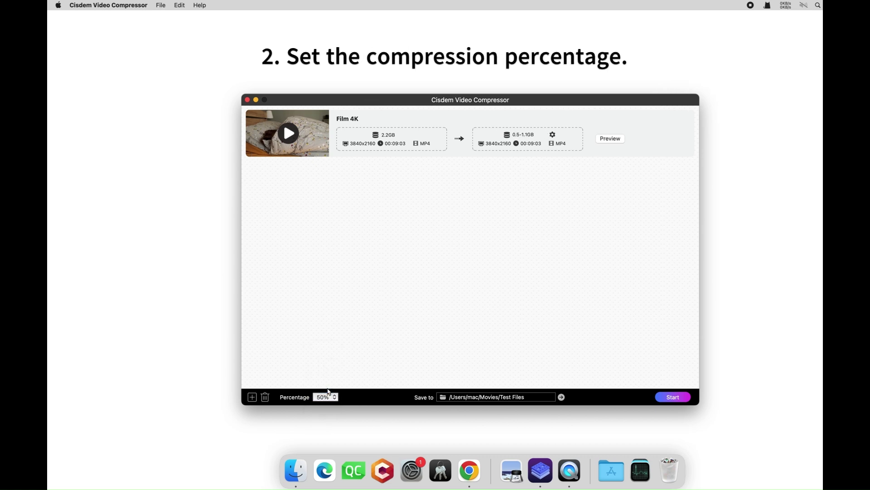
click(335, 397)
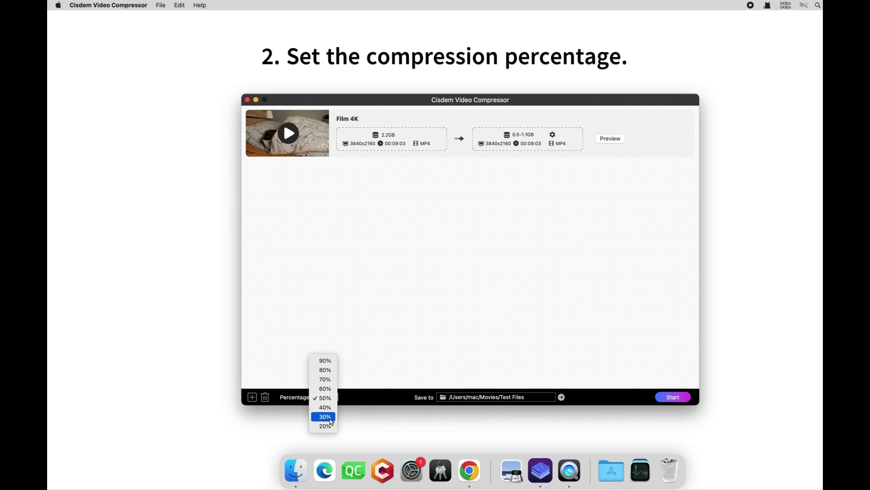
click(330, 418)
click(333, 398)
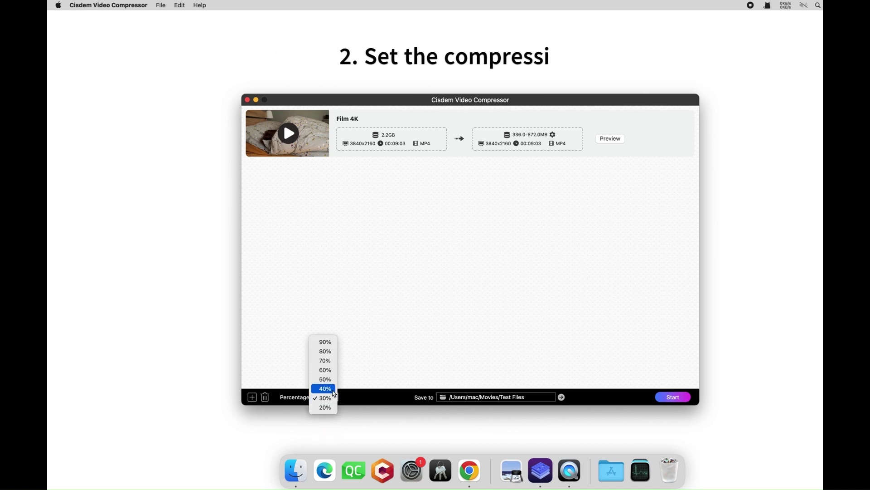
click(333, 390)
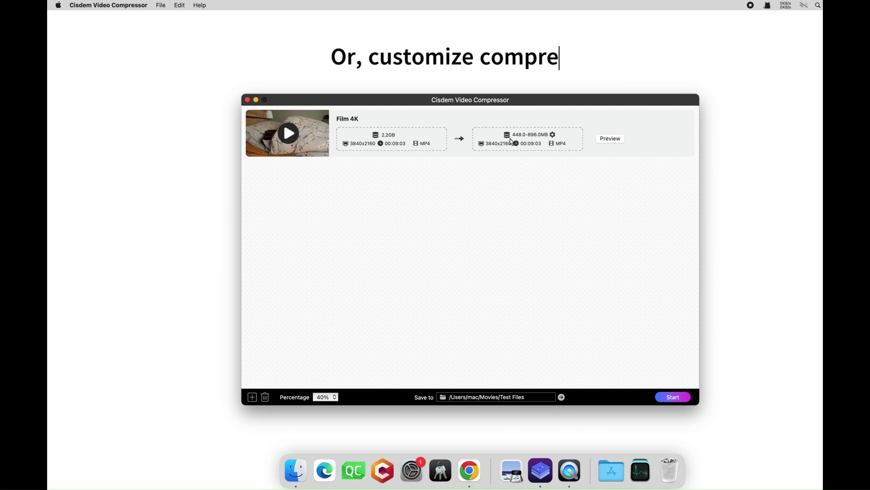
- In the advanced settings of Film 4K, set the file size to 40% with Variable Bit Rate (VBR)
click(553, 135)
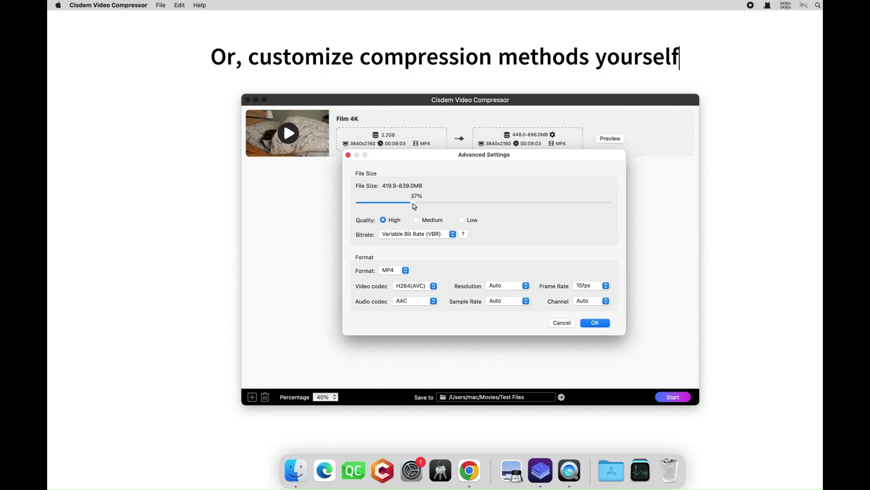
drag(412, 203, 418, 199)
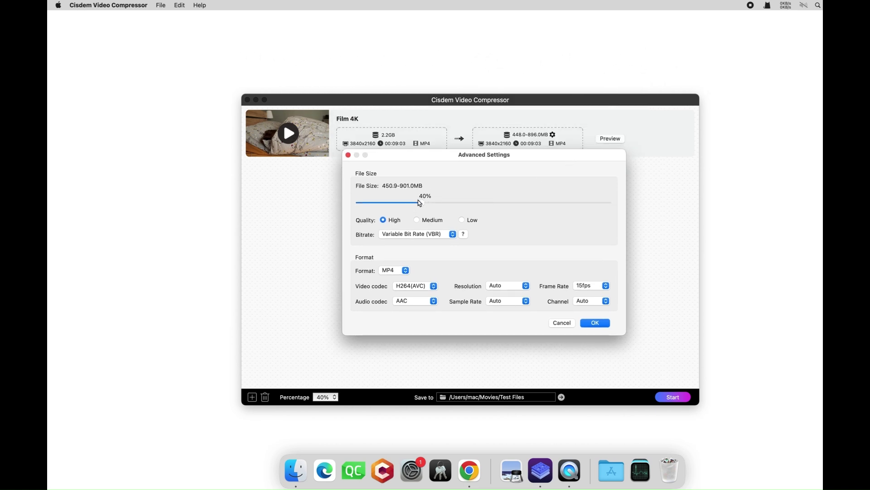
click(451, 235)
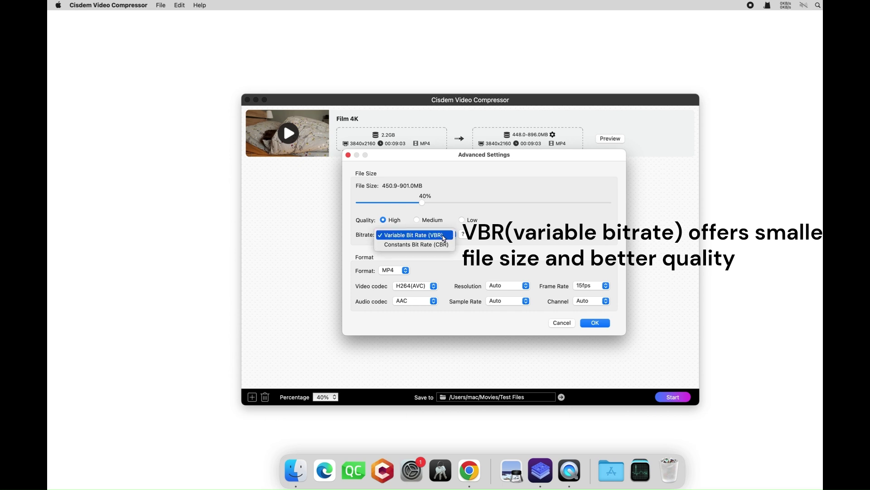
click(443, 236)
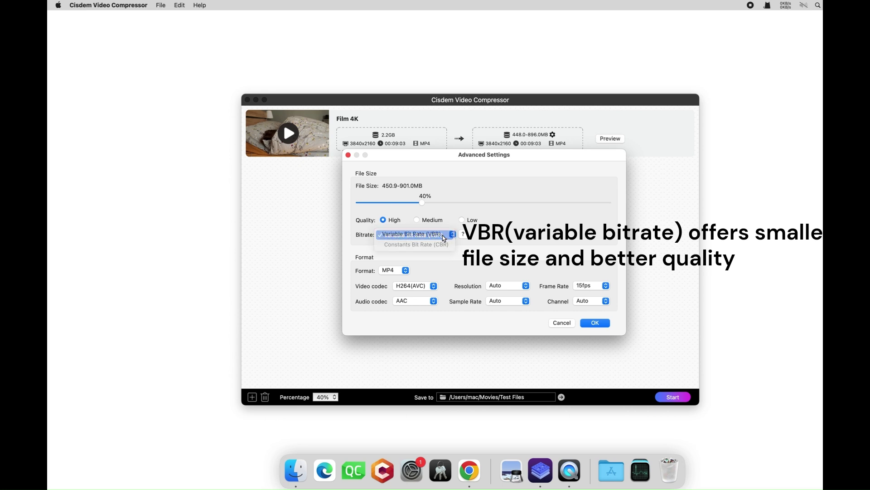
- Select MP4 as the output format and, after trying H265(HEVC), use H264(AVC) as the video codec
click(410, 272)
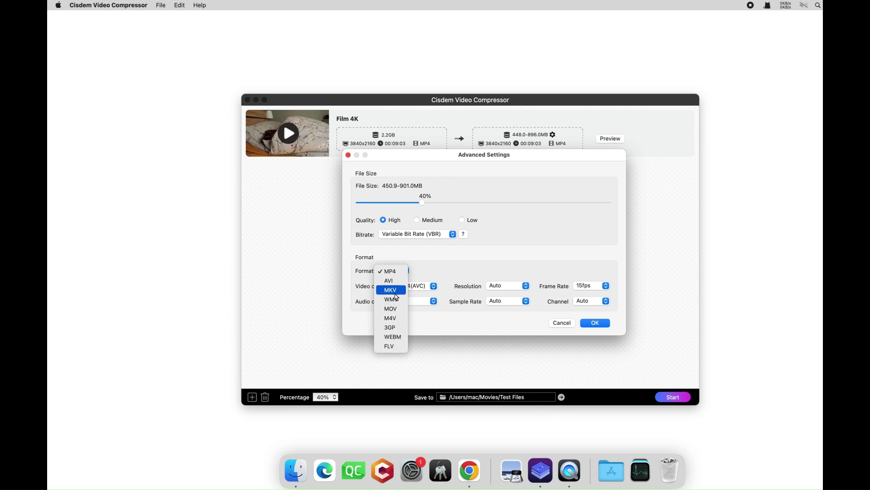
click(399, 275)
click(431, 286)
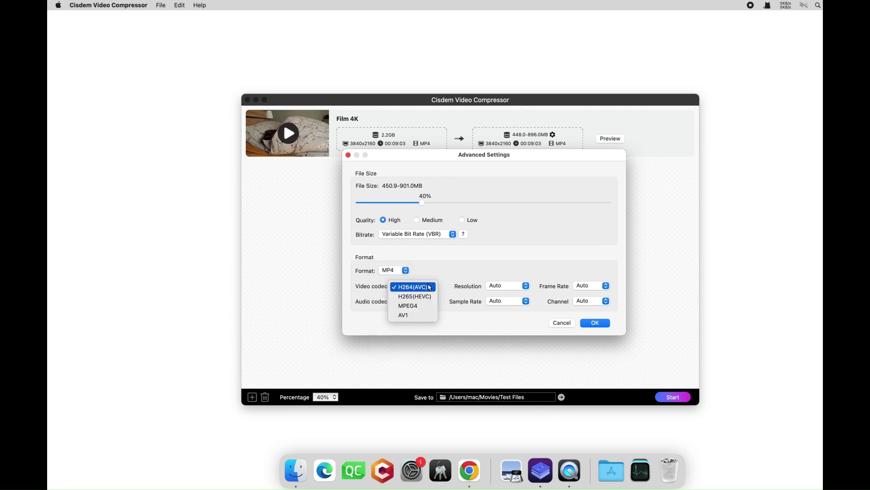
click(432, 294)
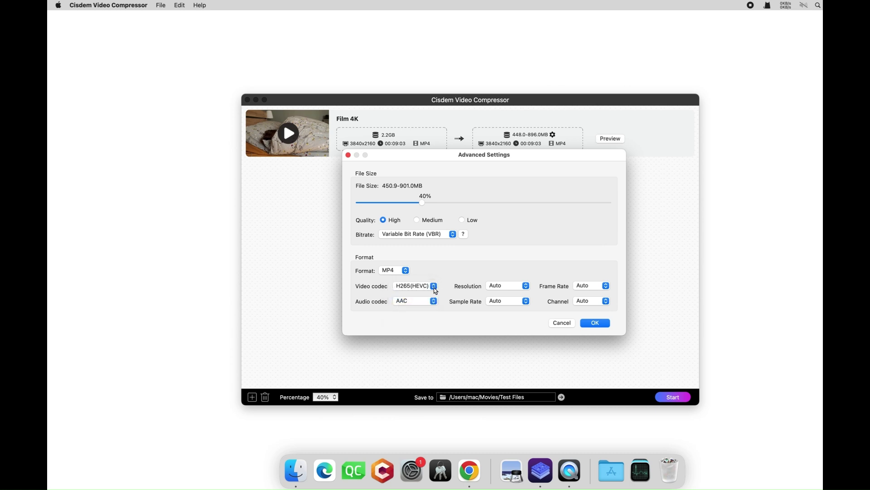
click(434, 288)
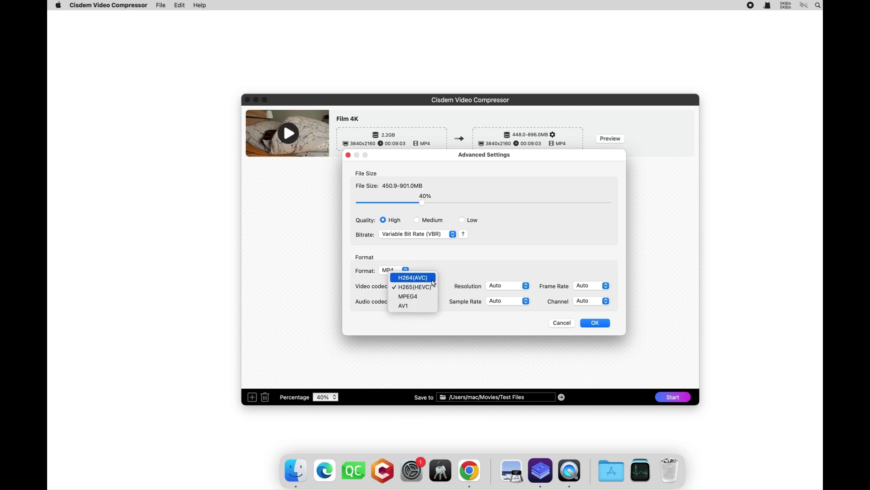
click(433, 278)
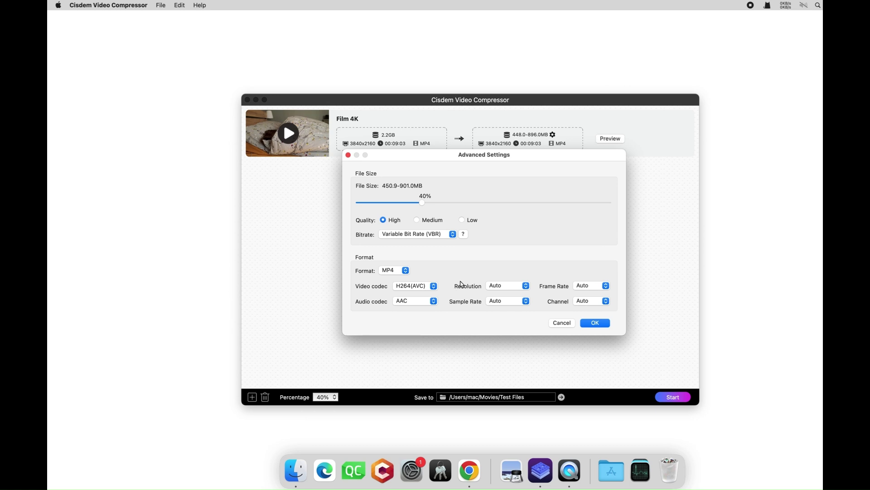
- Set the output resolution to 1920x1080, leave the frame rate on Auto, and apply the advanced settings
click(525, 286)
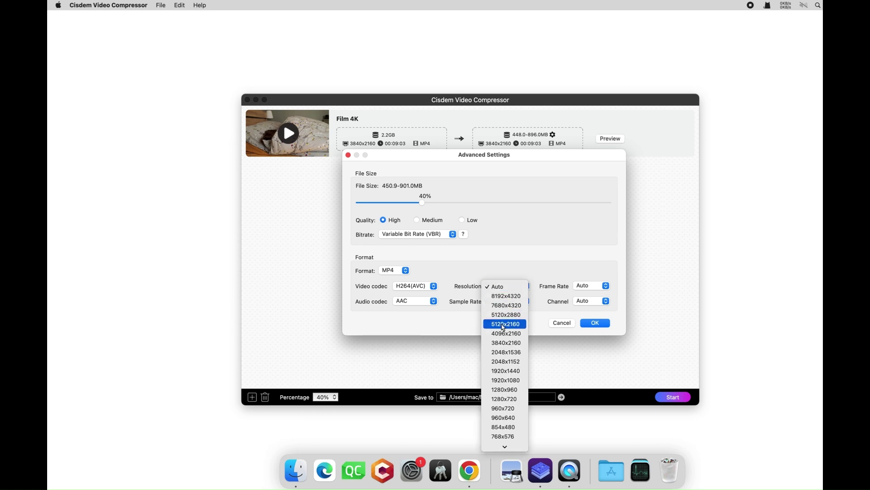
click(515, 381)
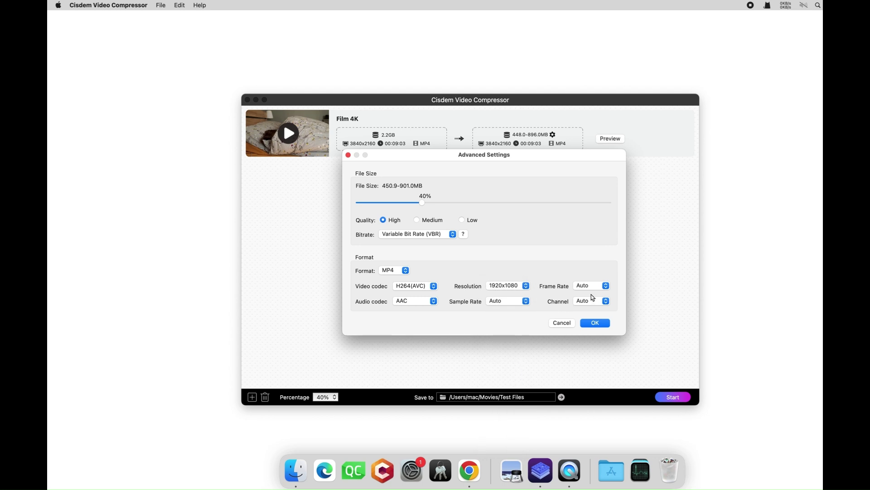
click(608, 291)
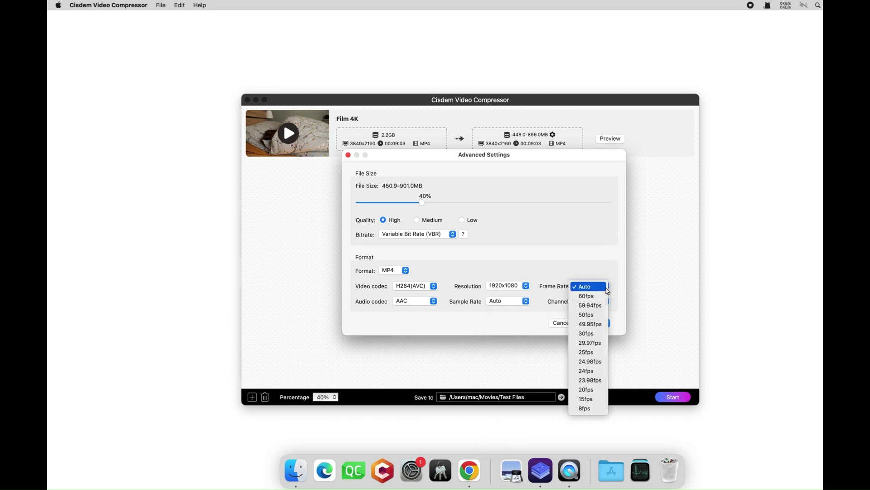
click(561, 299)
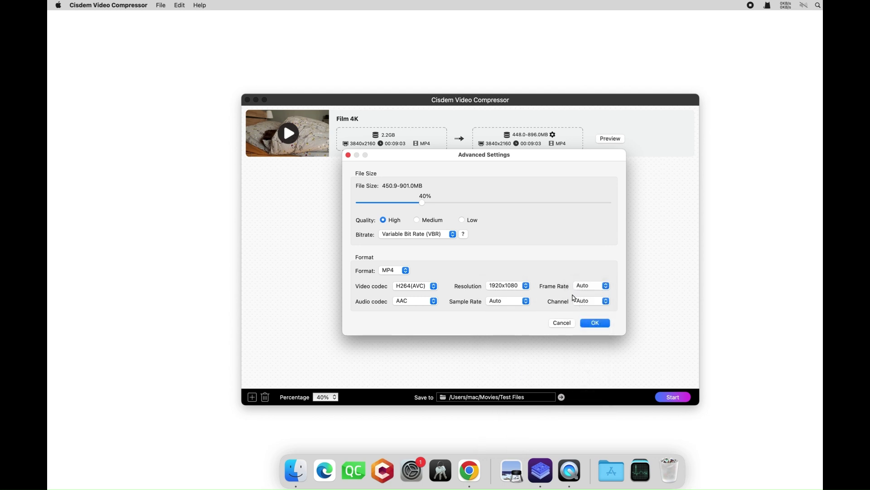
click(596, 324)
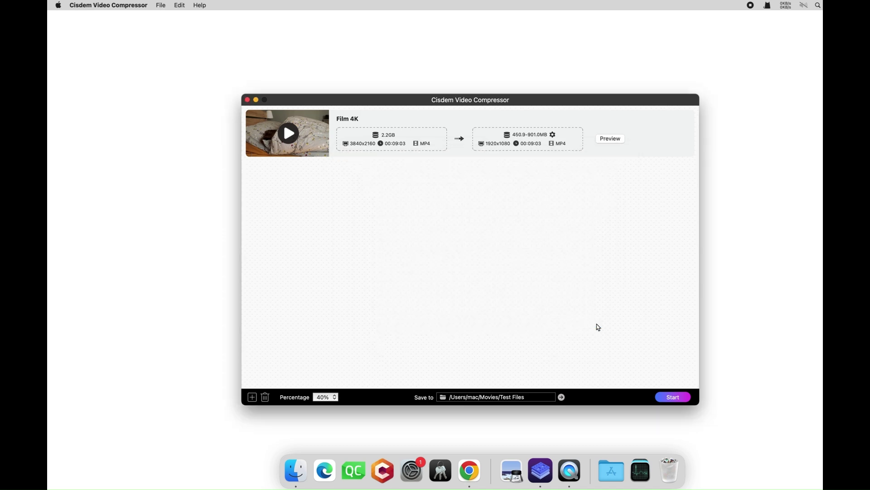
- Preview the compressed version of Film 4K in an enlarged preview window and start the compression
click(609, 139)
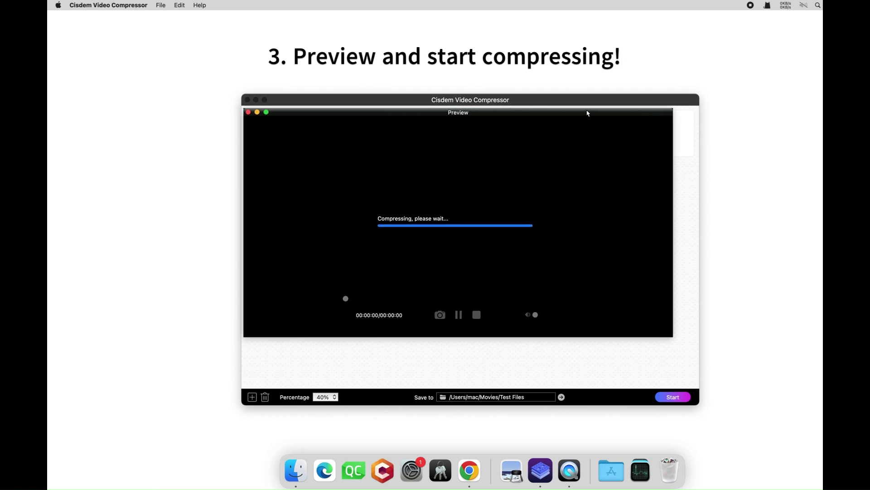
drag(673, 338, 750, 393)
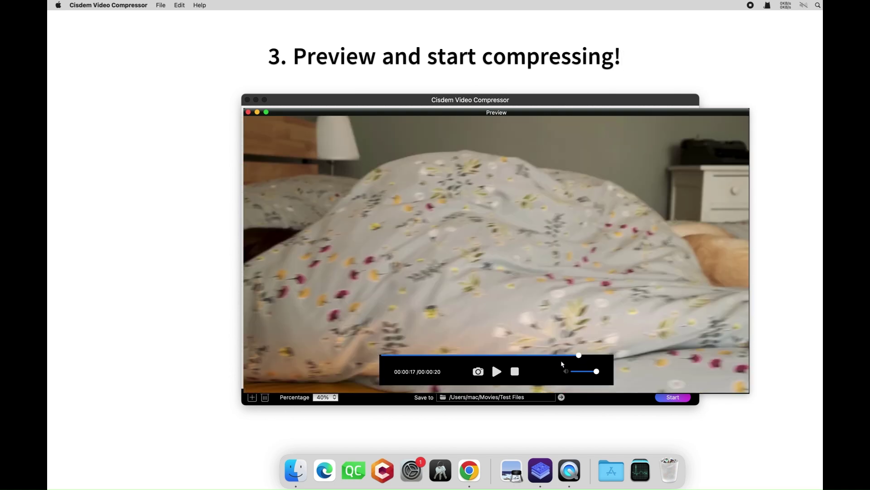
click(497, 371)
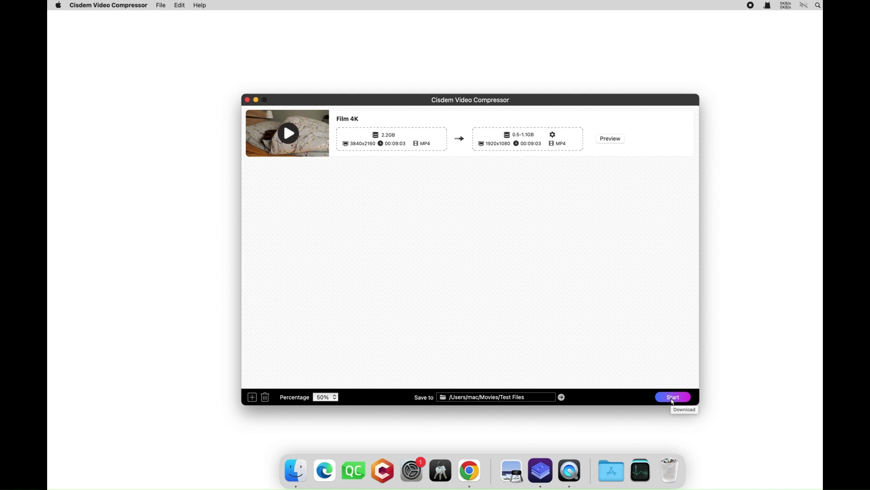
click(673, 397)
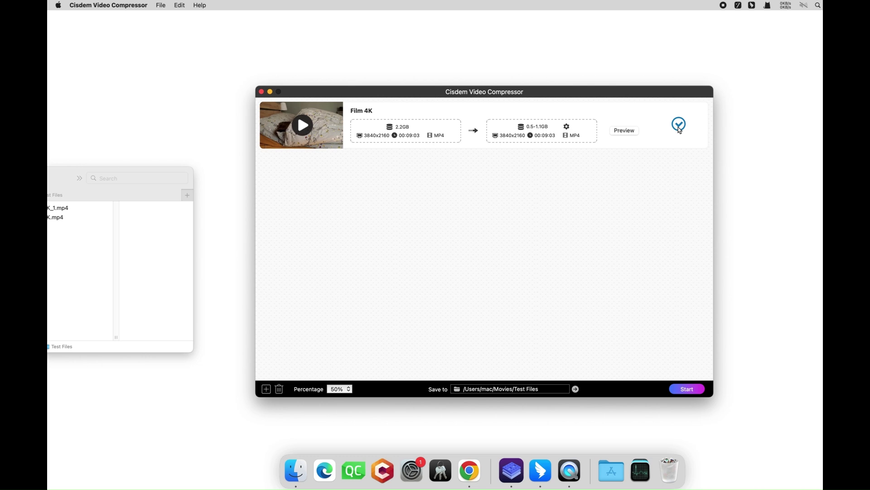
- Show the compressed output in the Test Files folder and check the file size of Film 4K_1.mp4
click(679, 130)
drag(68, 179, 306, 154)
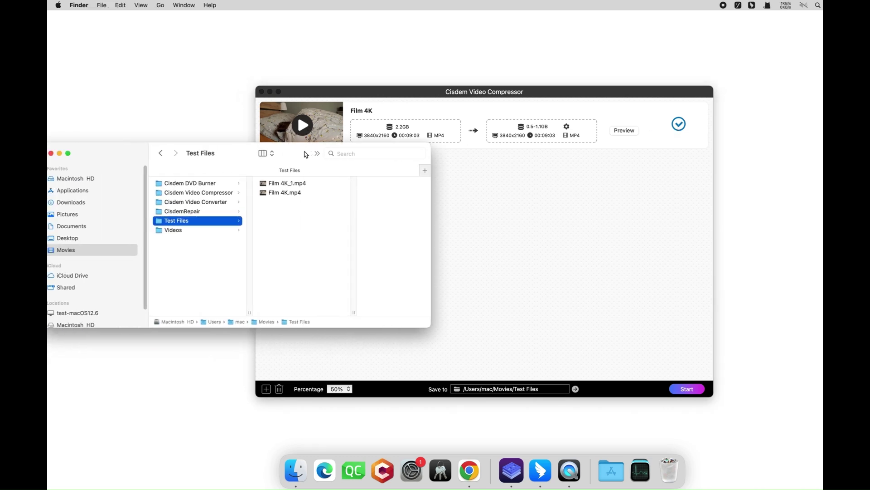
click(298, 186)
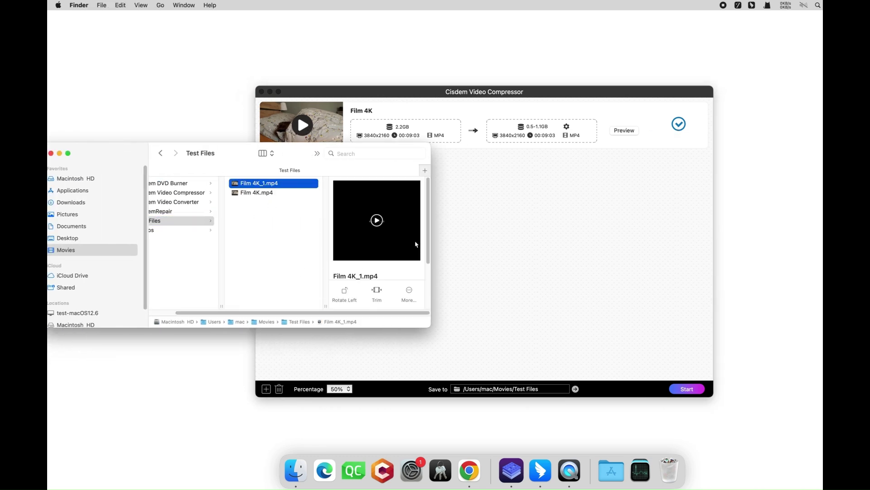
scroll(427, 263, down, 3)
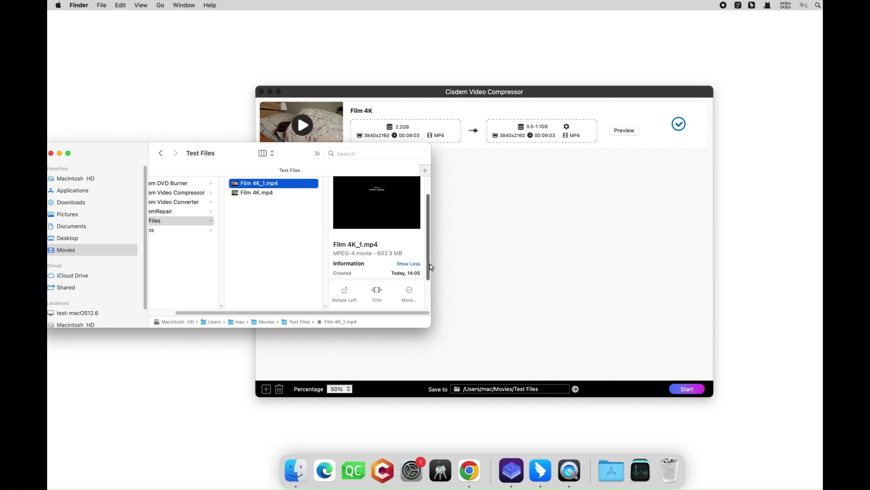
scroll(432, 271, down, 2)
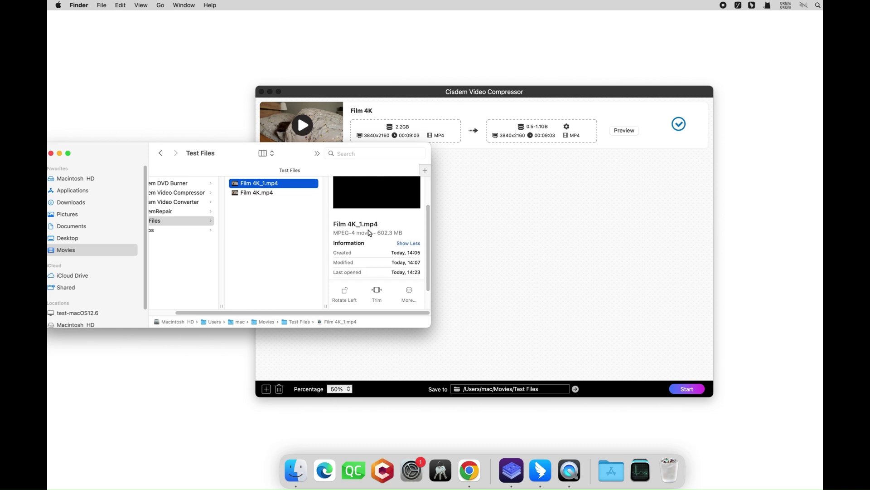